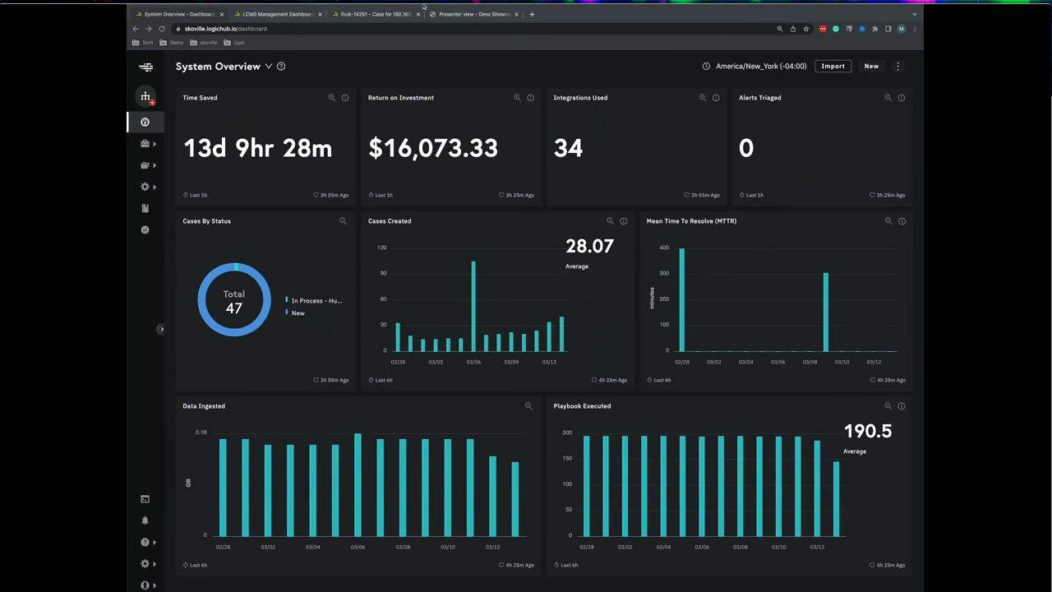
# Review the overview stats, closure metrics, open and recently closed cases, and top alerts on the LCMS Management Dashboard.
pyautogui.click(169, 14)
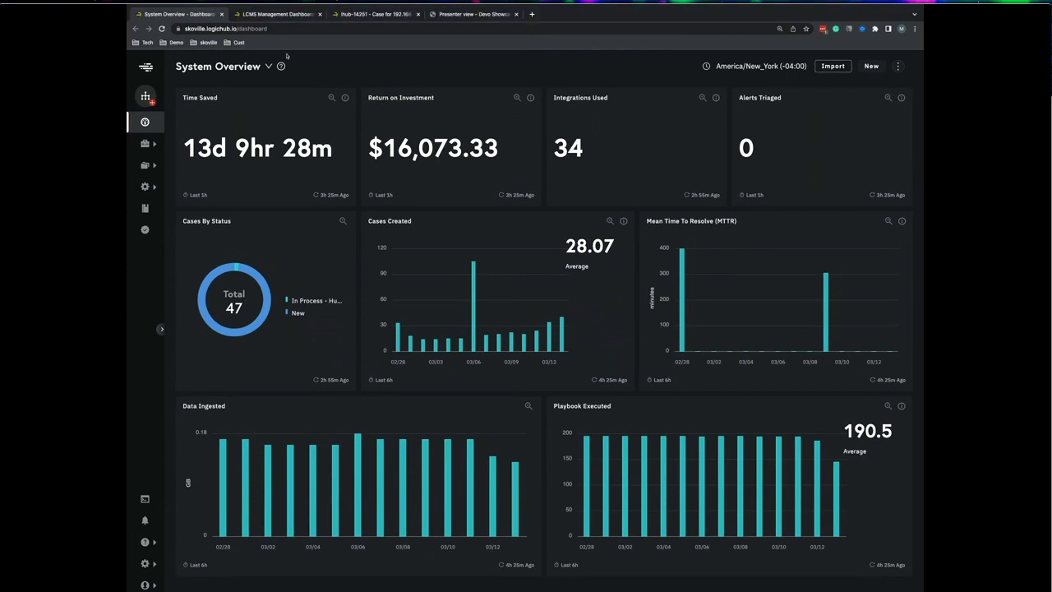
pyautogui.hotkey('ctrl', 'Tab')
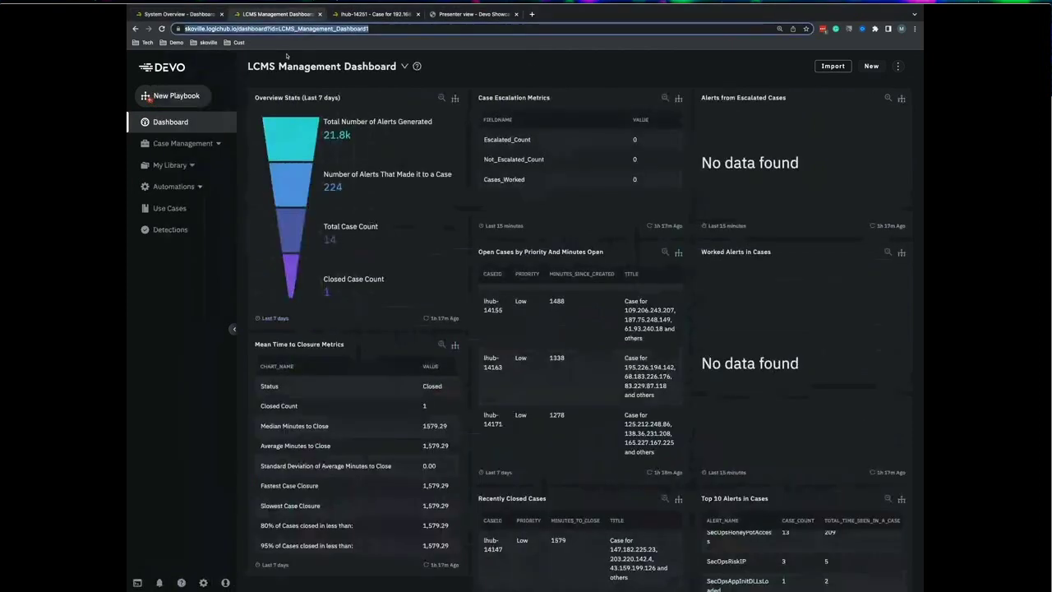
pyautogui.click(544, 71)
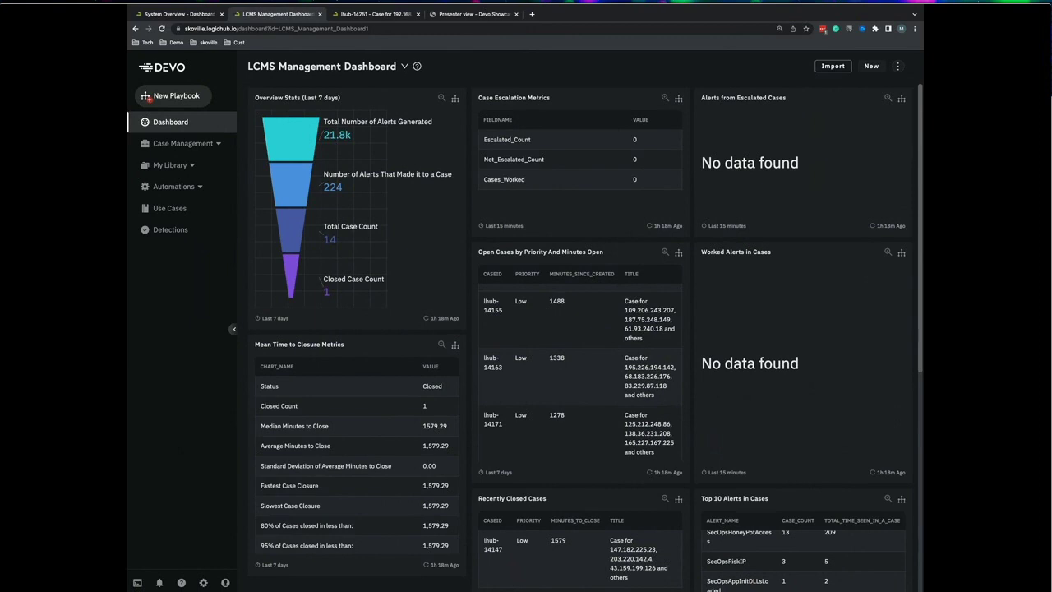
pyautogui.scroll(1, 801, 559)
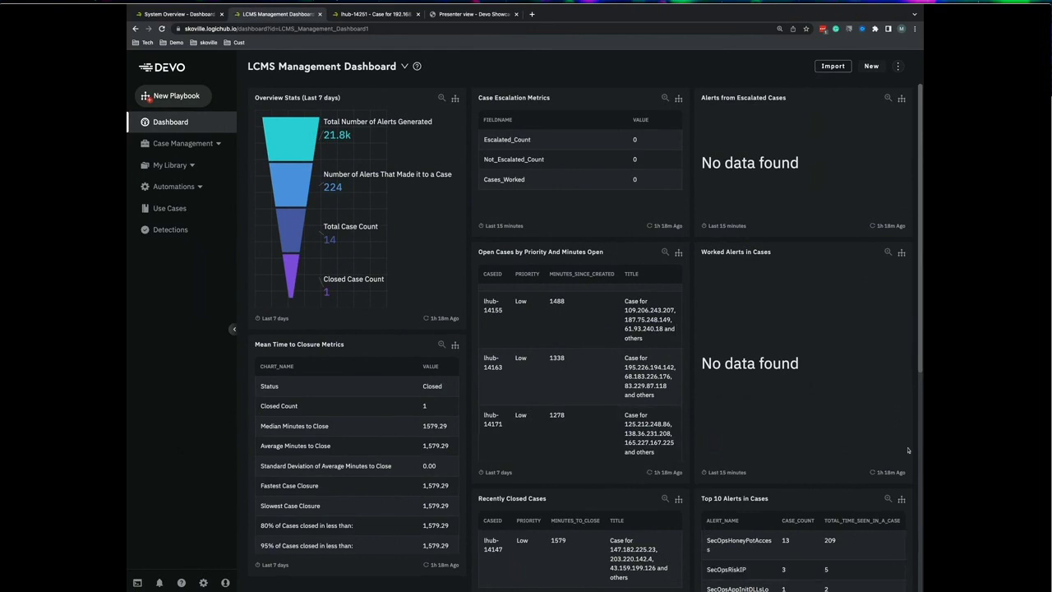
pyautogui.scroll(-3, 913, 449)
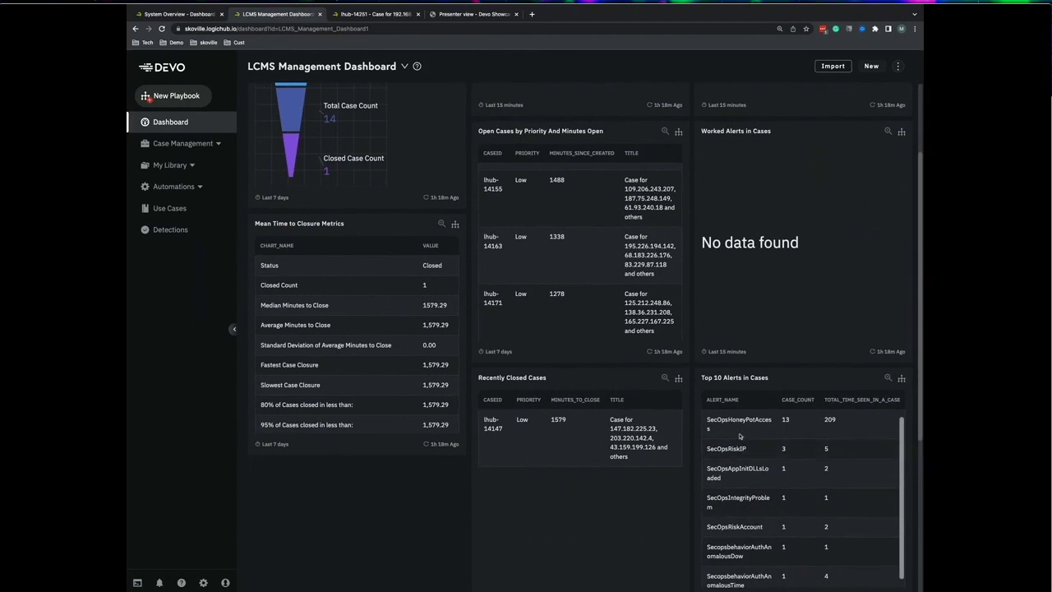
pyautogui.scroll(3, 669, 402)
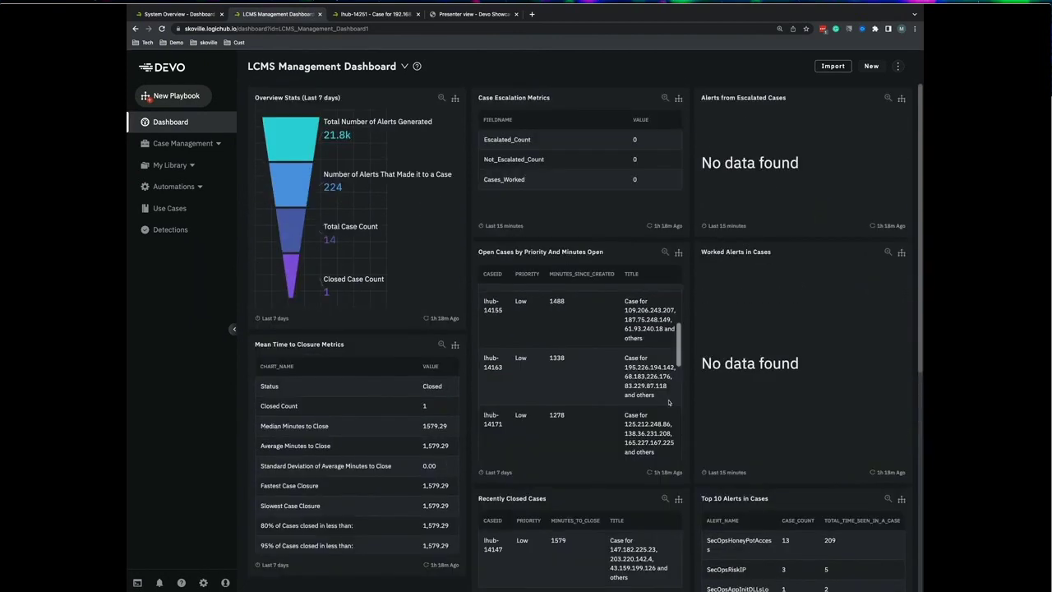
pyautogui.scroll(-5, 669, 402)
pyautogui.scroll(-8, 683, 402)
pyautogui.scroll(-1, 690, 403)
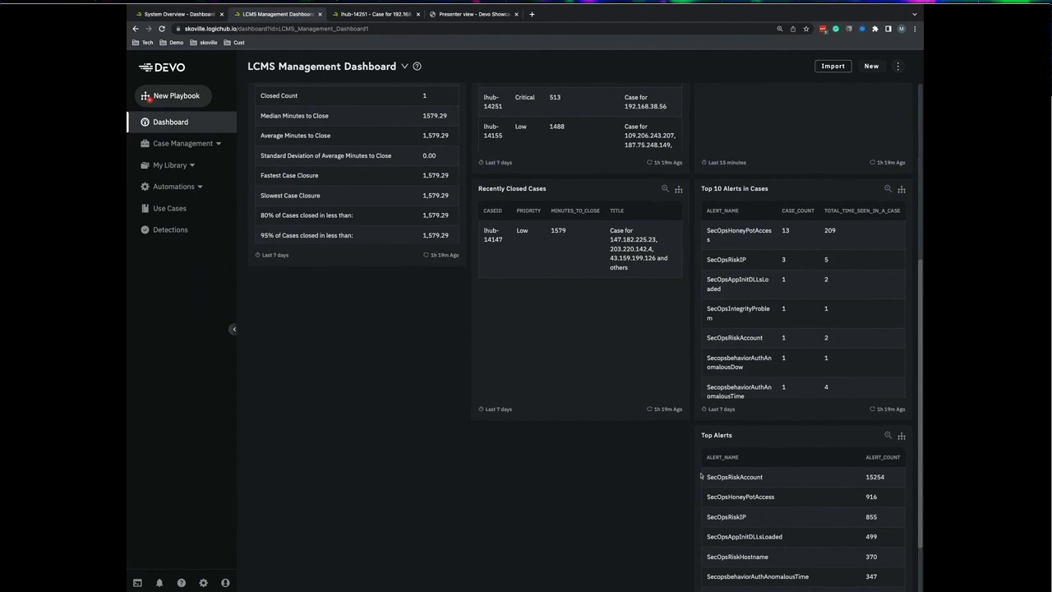
pyautogui.scroll(2, 670, 264)
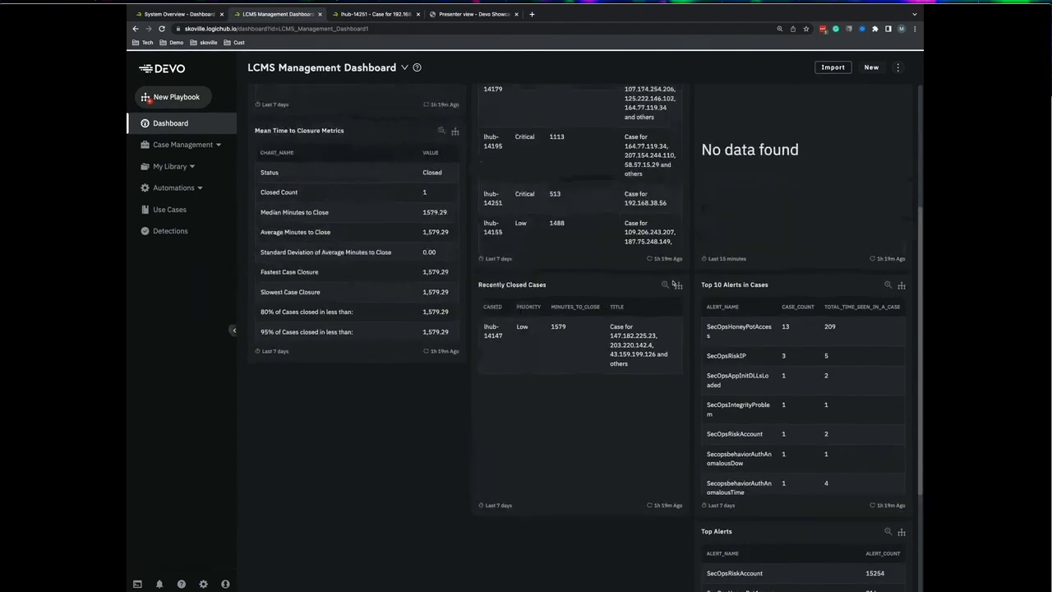
pyautogui.scroll(3, 674, 284)
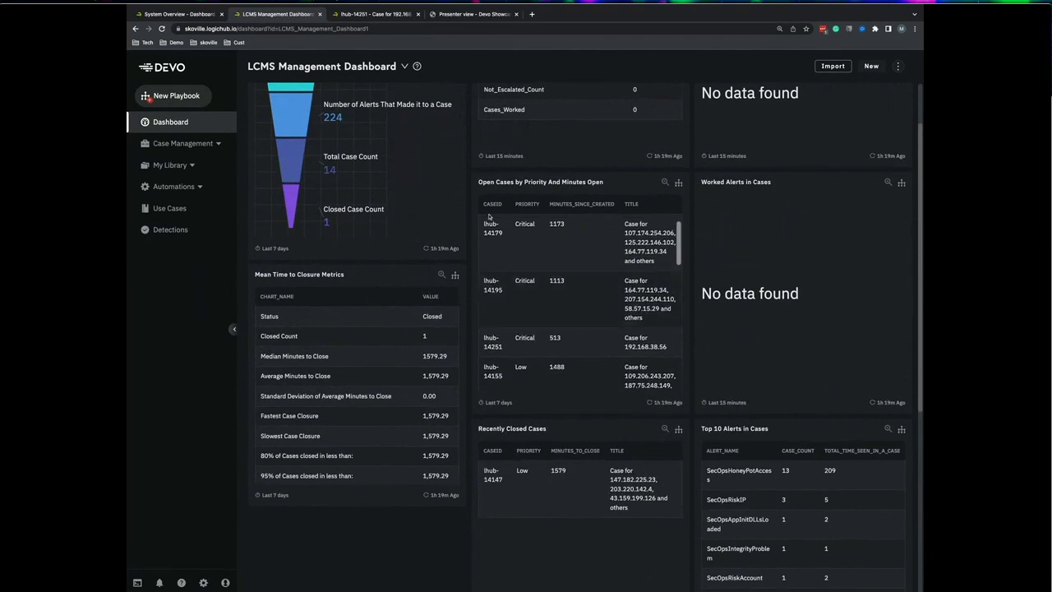
# Go to the Cases list under Case Management and clear its priority filter.
pyautogui.click(181, 144)
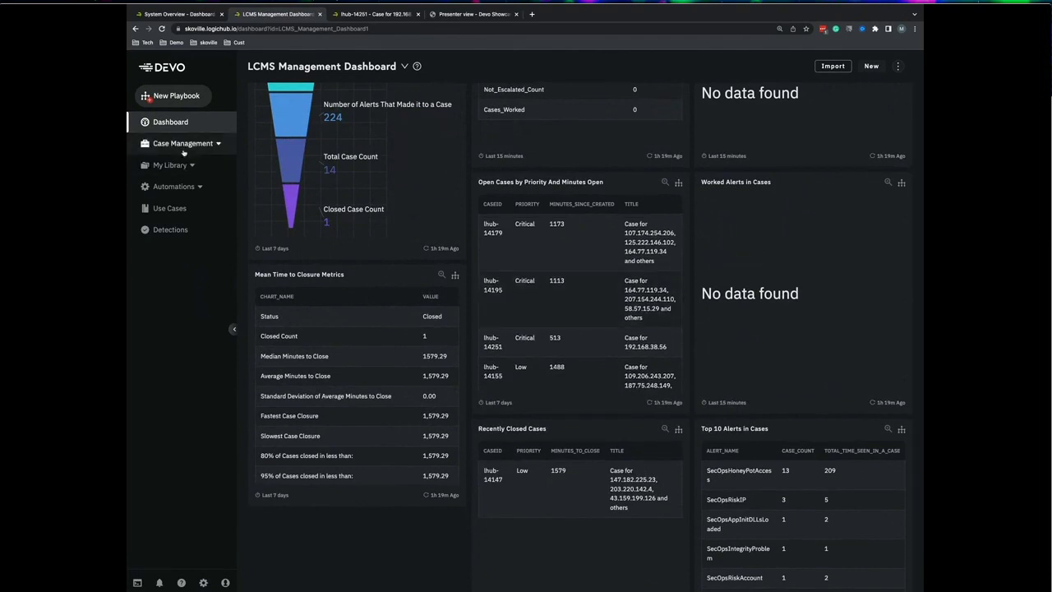
pyautogui.click(174, 187)
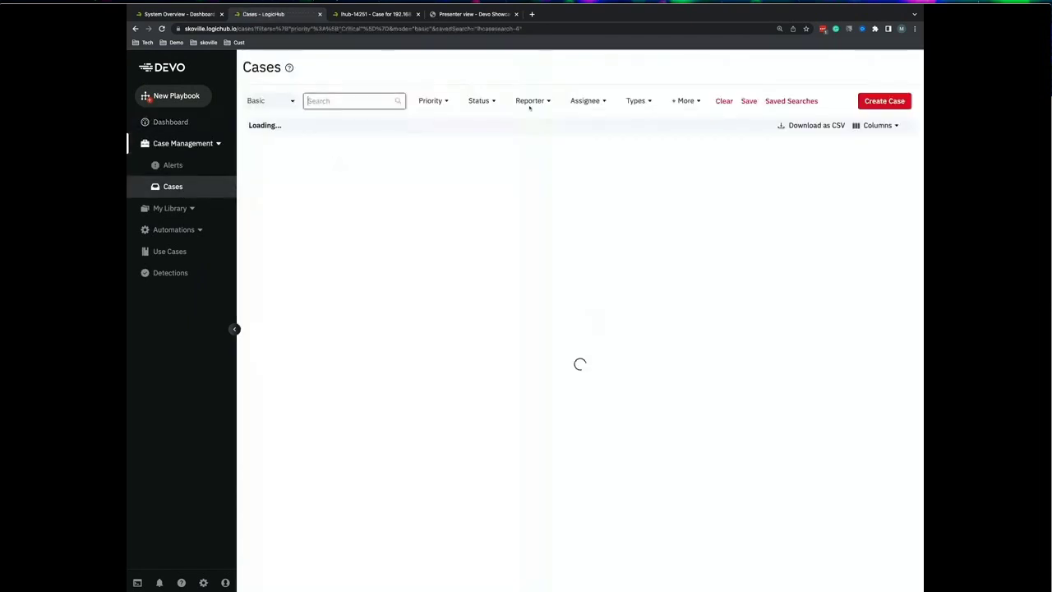
pyautogui.click(455, 101)
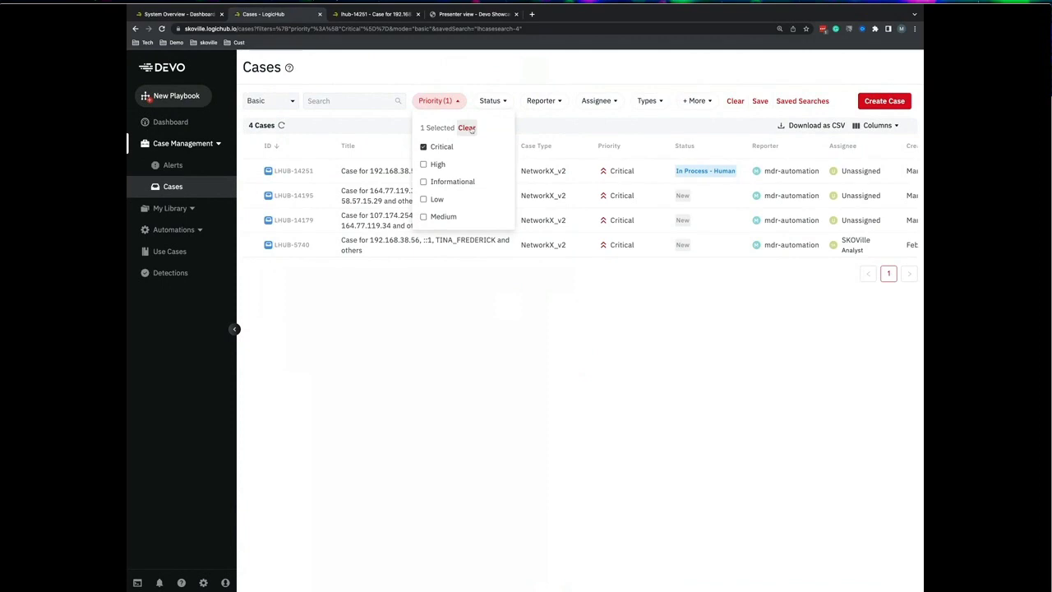
pyautogui.click(467, 128)
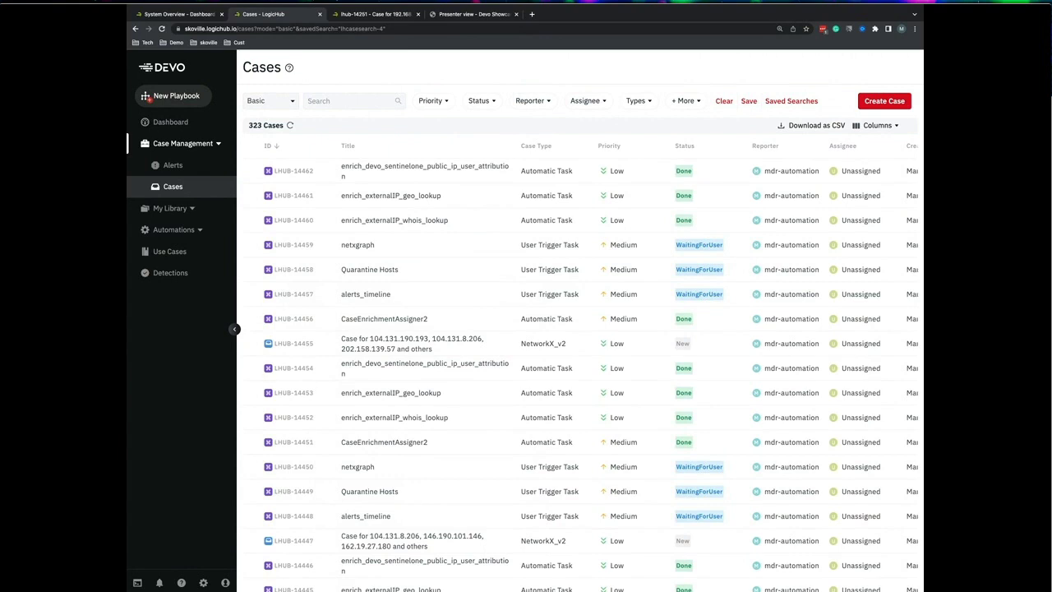
# Filter the case list to the All Cases type and Critical priority.
pyautogui.click(633, 102)
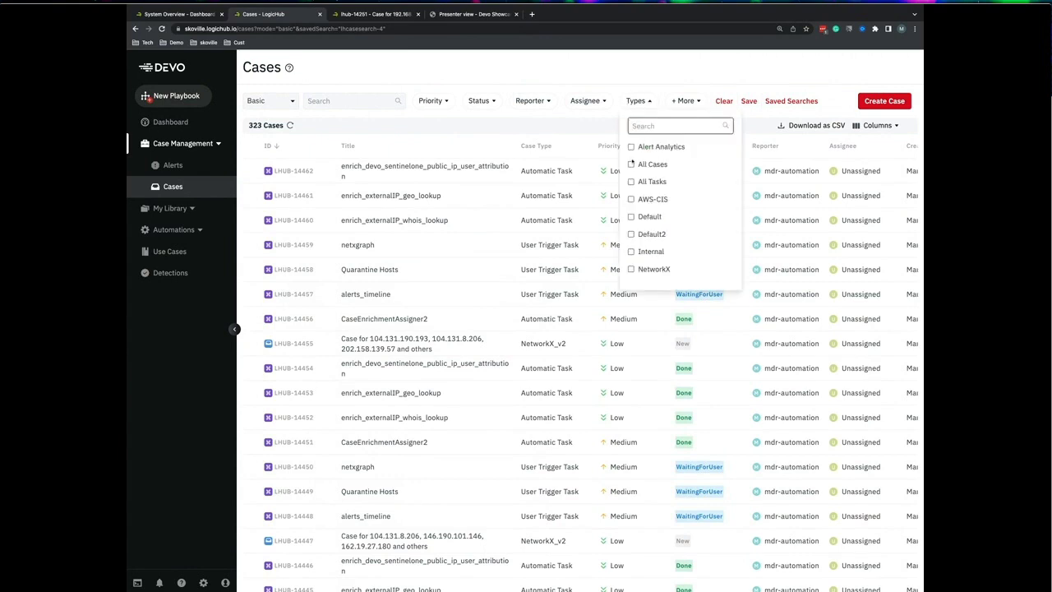
pyautogui.click(689, 164)
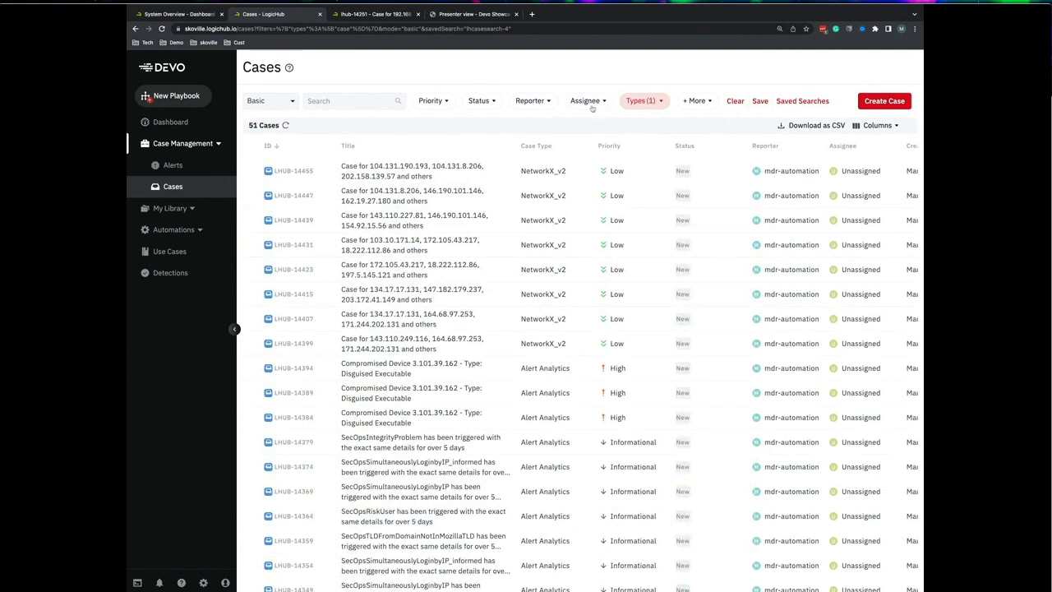
pyautogui.click(481, 101)
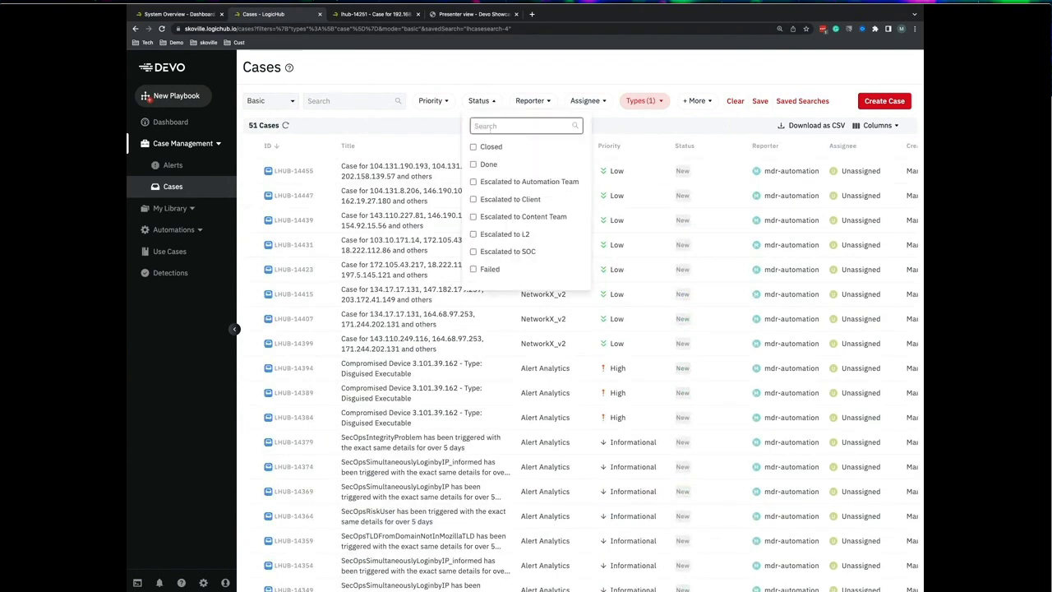
pyautogui.click(433, 100)
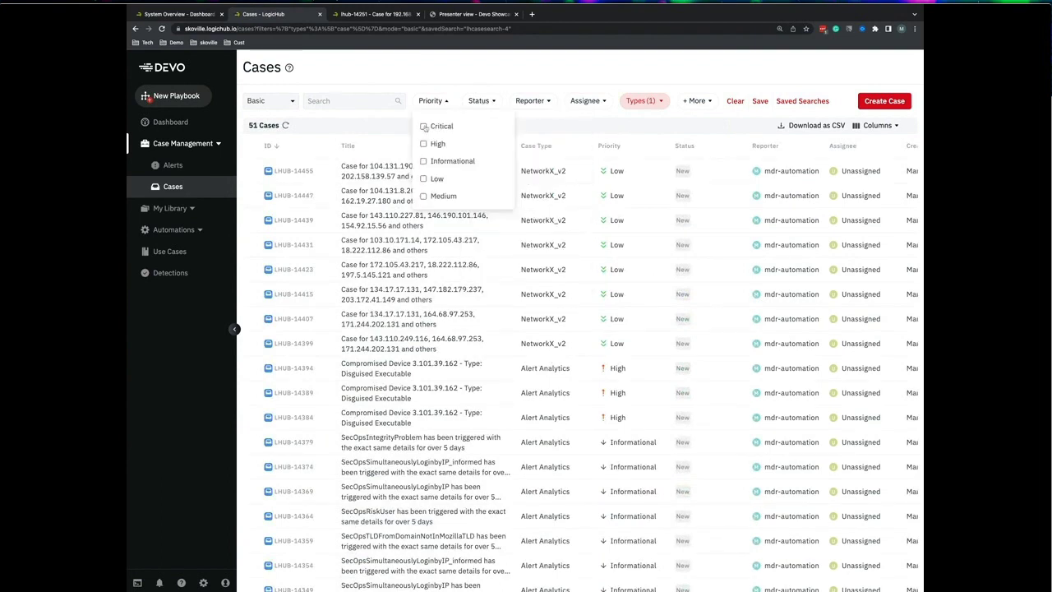
pyautogui.click(426, 129)
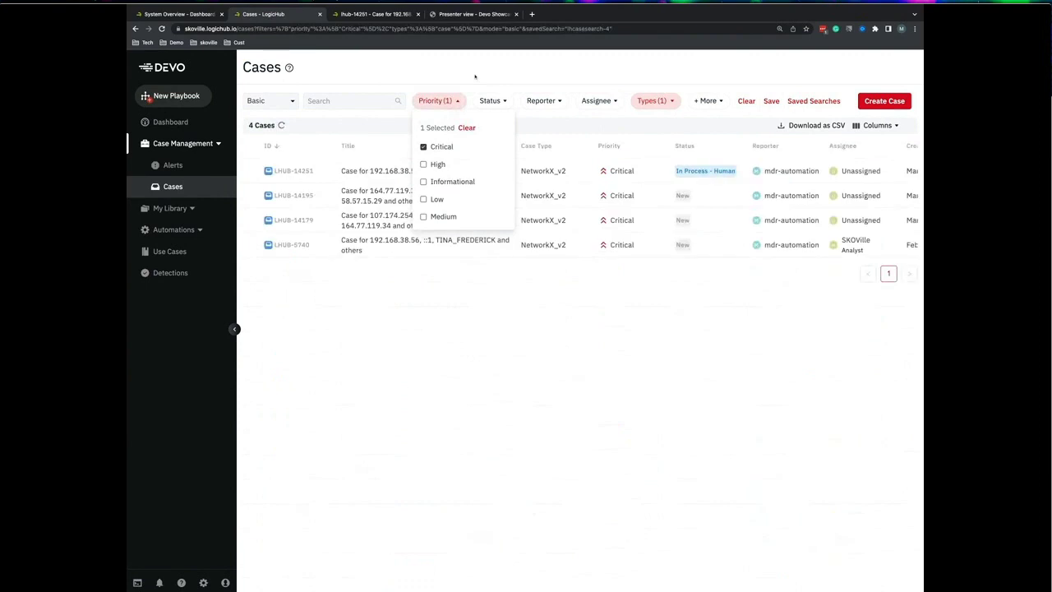
pyautogui.click(606, 336)
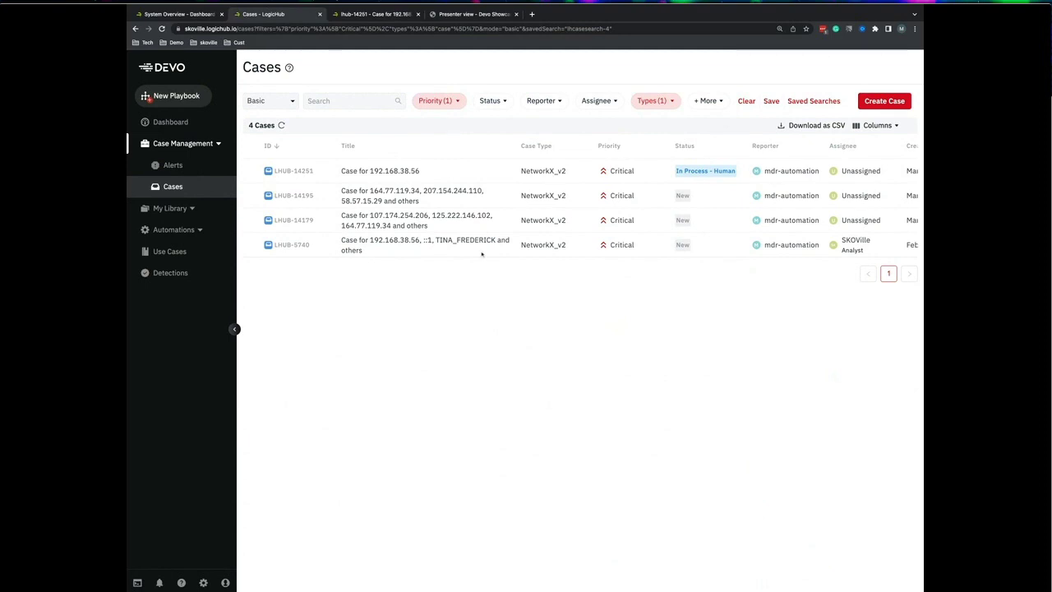
# Open the critical case titled "Case for 192.168.38.56" and read its summary of alerts and the reasons for concern.
pyautogui.click(395, 172)
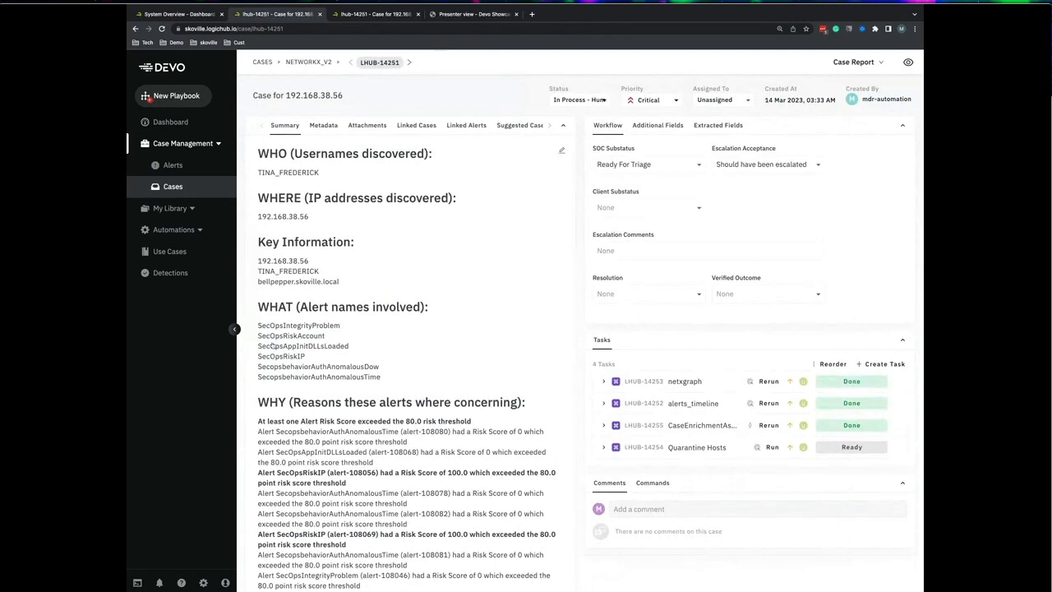
pyautogui.scroll(-1, 303, 383)
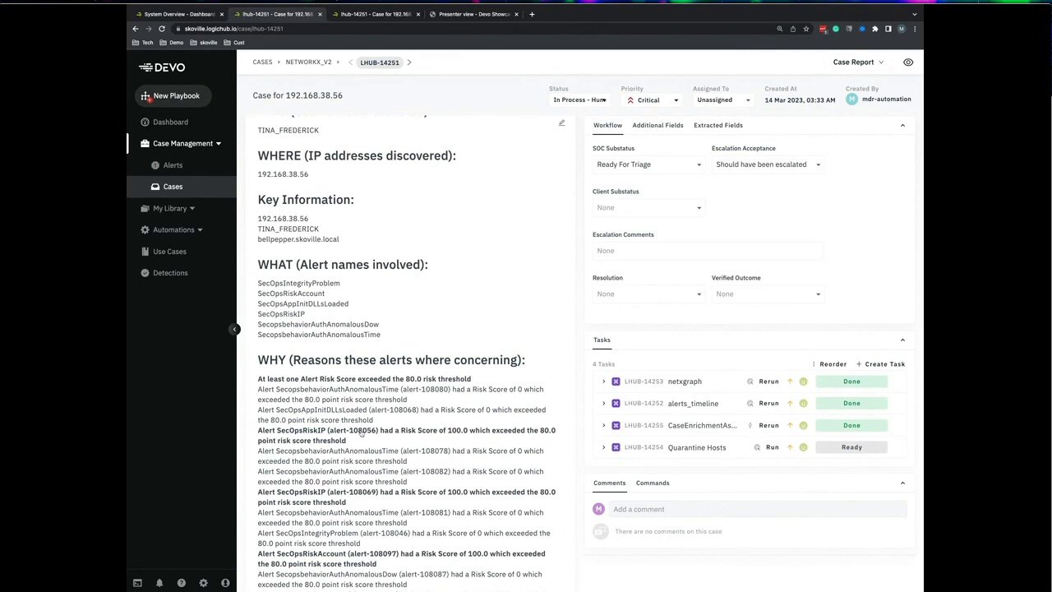
pyautogui.scroll(-2, 380, 477)
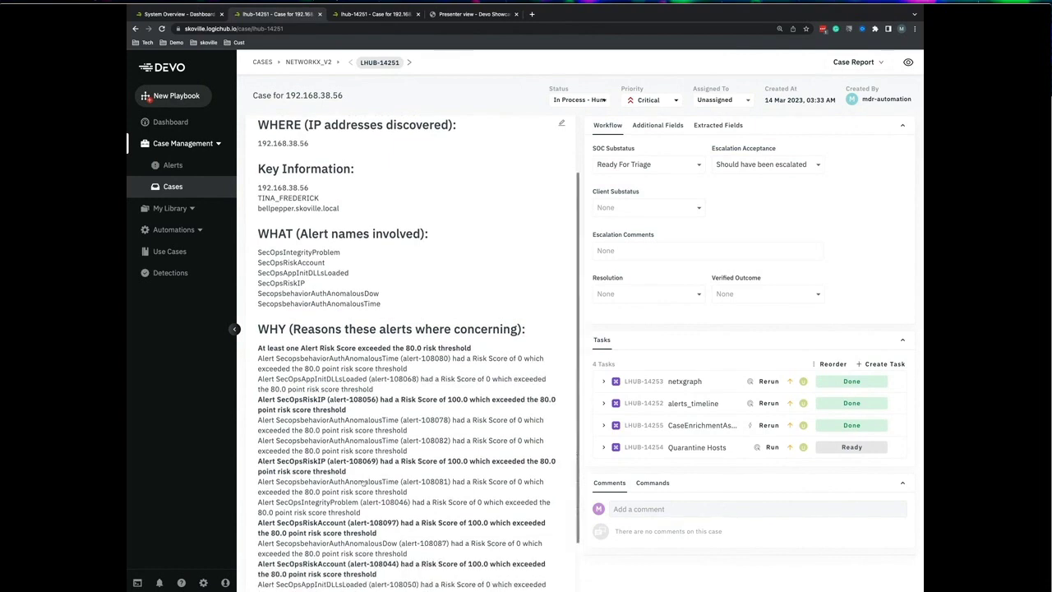
pyautogui.scroll(-1, 358, 468)
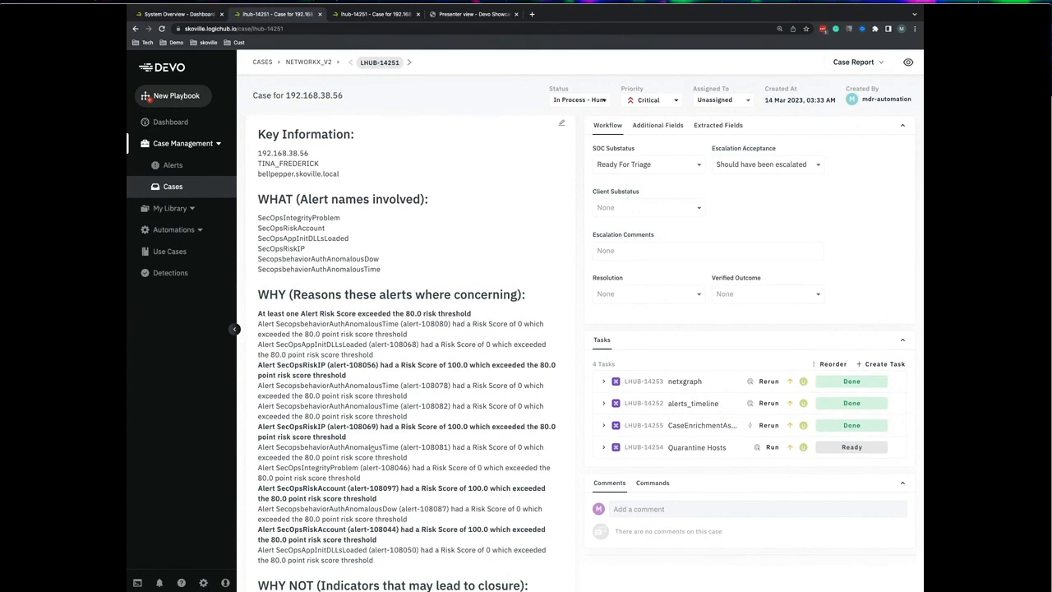
pyautogui.scroll(3, 369, 347)
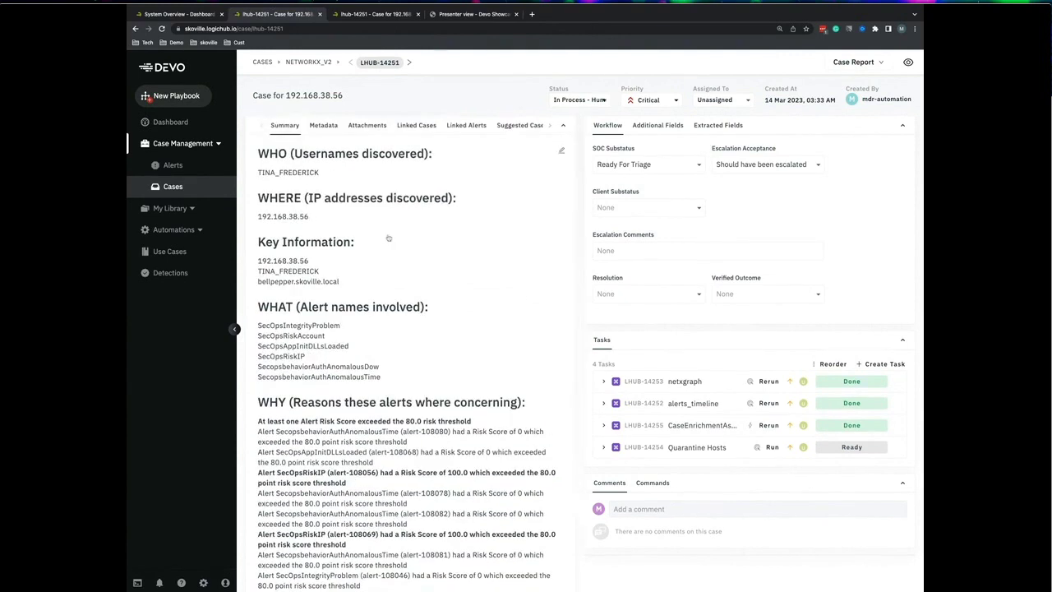
# Go through the case's attachments, linked cases and linked alerts.
pyautogui.click(367, 124)
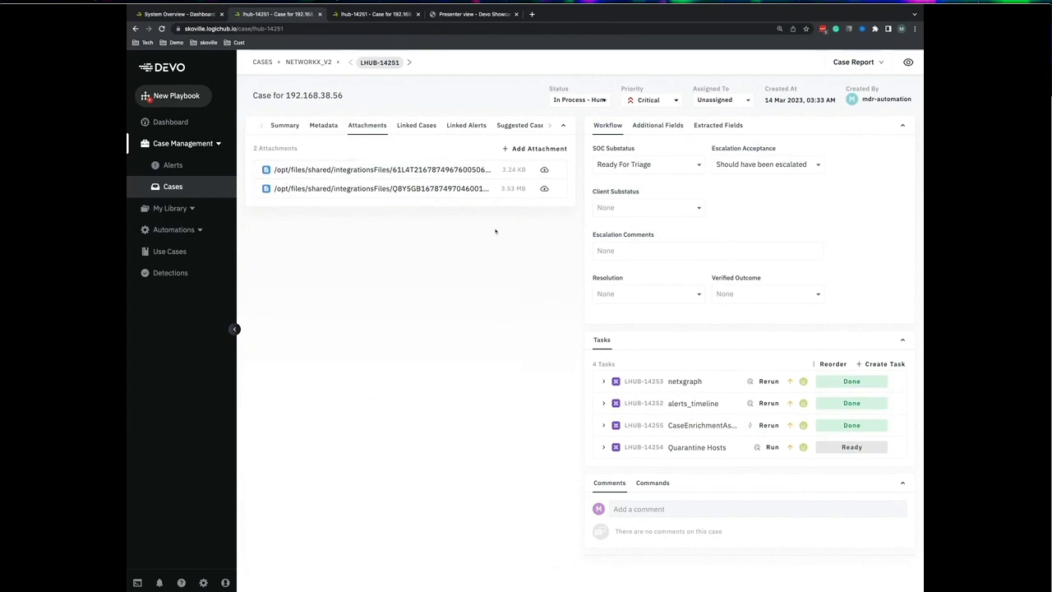
pyautogui.click(427, 128)
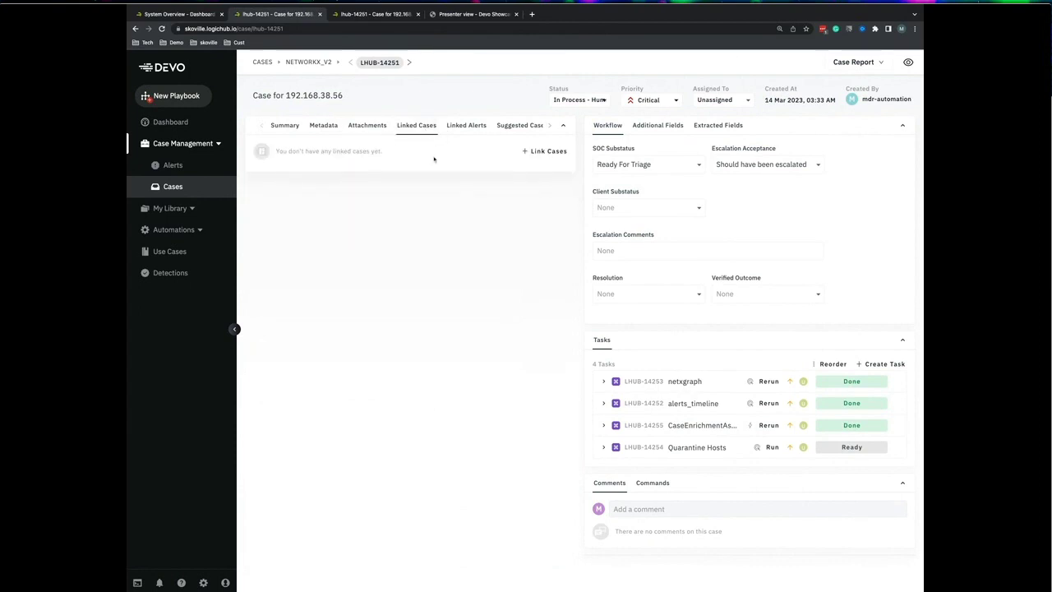
pyautogui.click(452, 126)
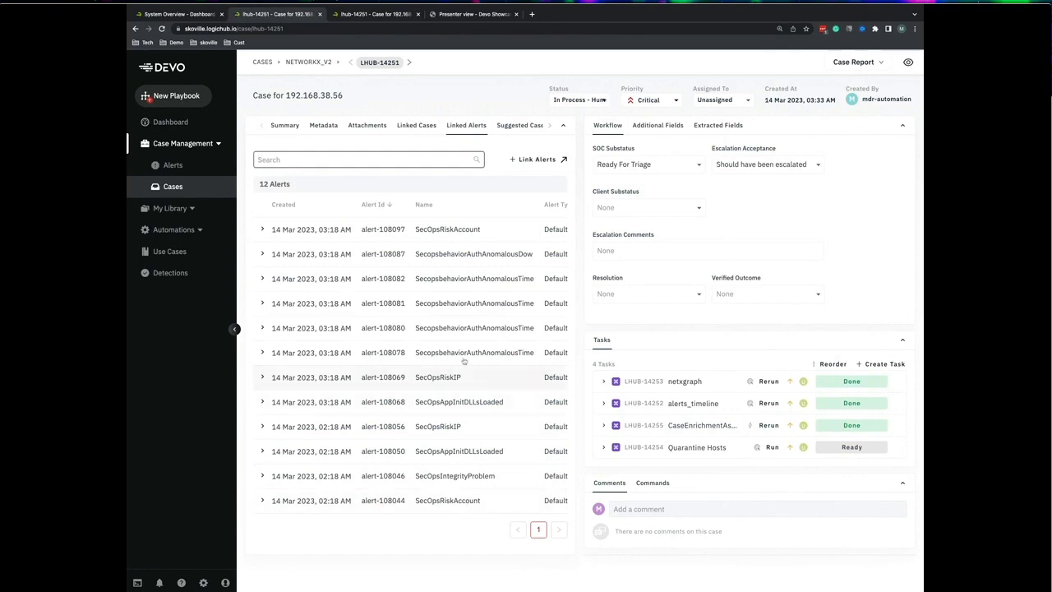
# Expand linked alert alert-108068 (SecOpsAppInitDLLsLoaded) and examine its additional fields, including the full additional_data value.
pyautogui.click(262, 401)
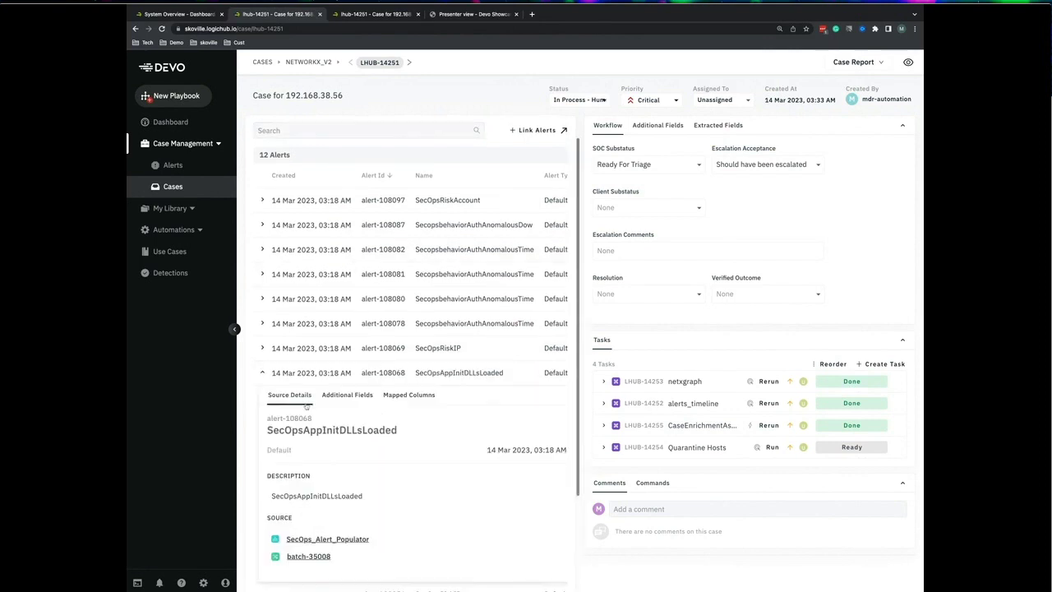
pyautogui.scroll(-2, 345, 378)
pyautogui.click(349, 371)
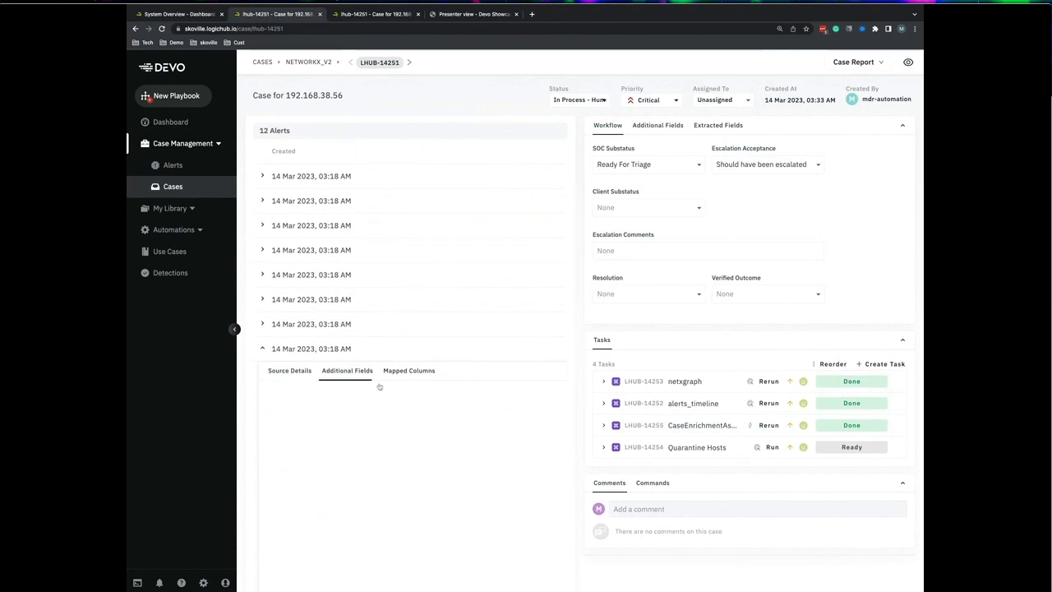
pyautogui.scroll(-2, 407, 435)
pyautogui.scroll(-2, 402, 441)
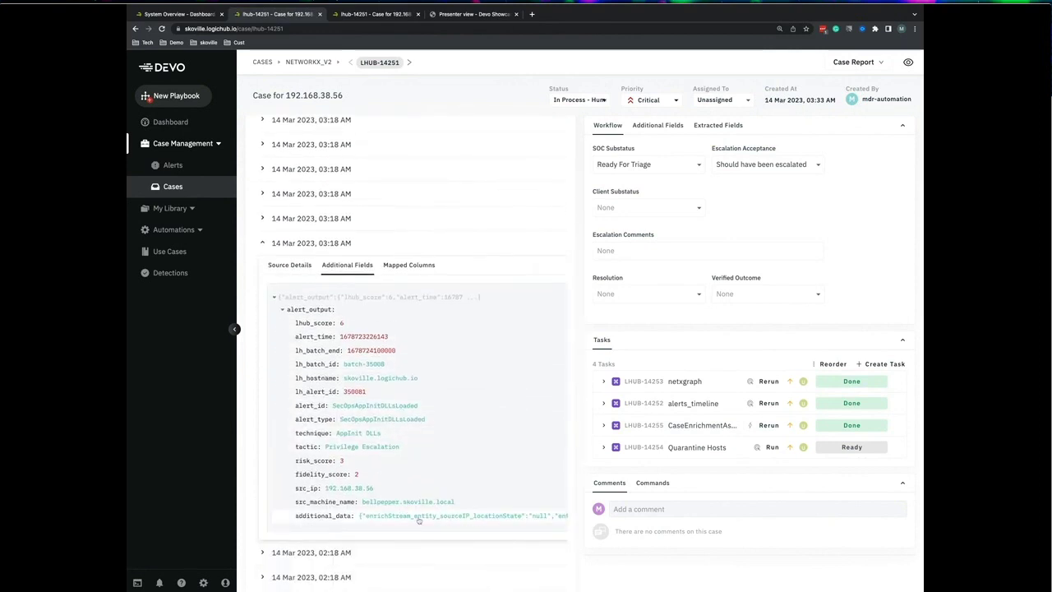
pyautogui.click(418, 520)
pyautogui.scroll(-2, 428, 517)
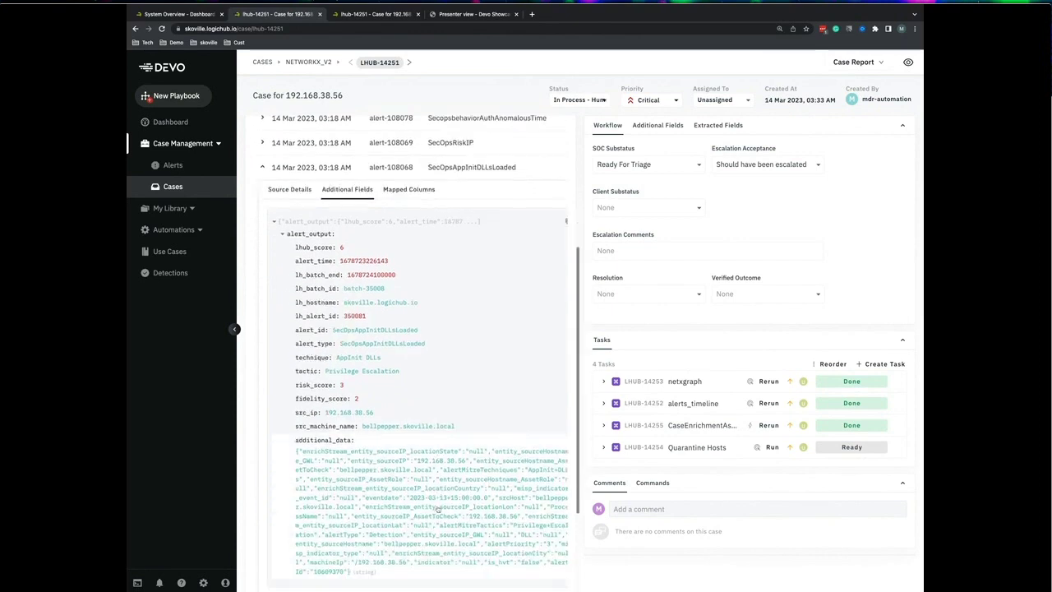
pyautogui.scroll(3, 438, 508)
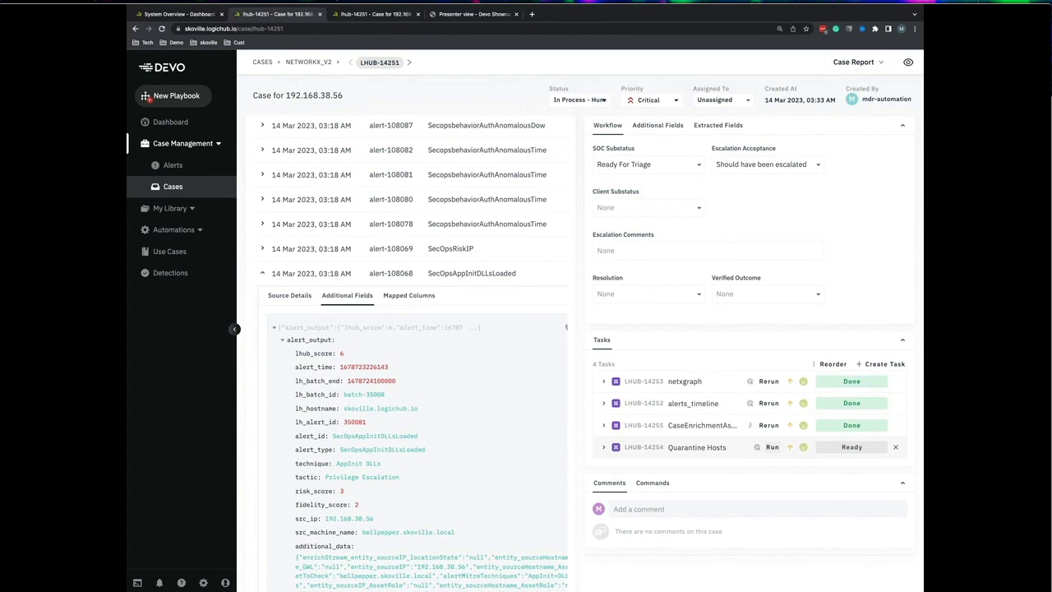
pyautogui.scroll(3, 536, 360)
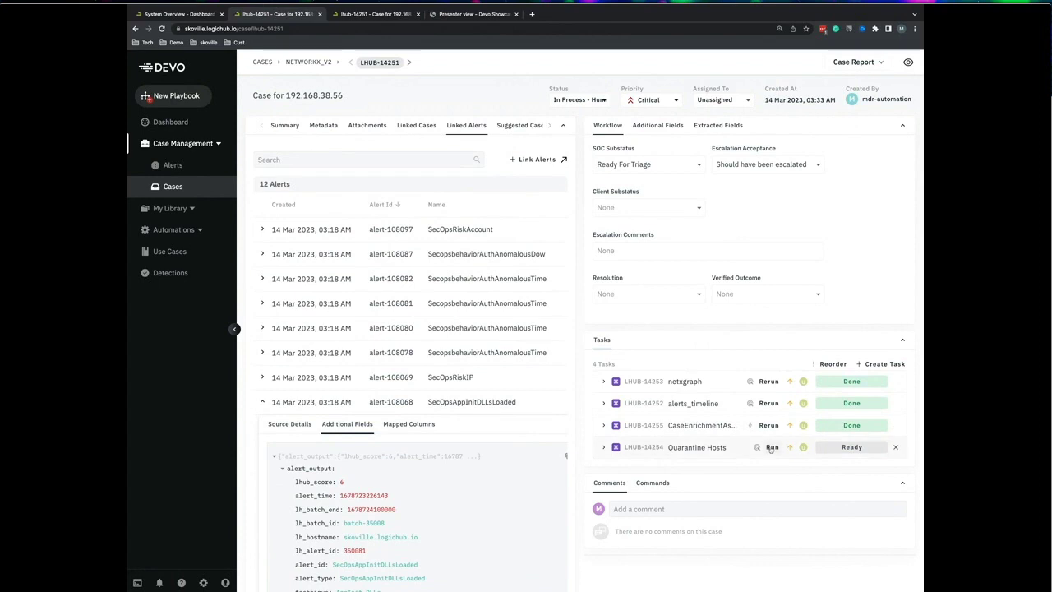
# Expand the suggested similar case to inspect its details and its similarities with the current case.
pyautogui.click(523, 130)
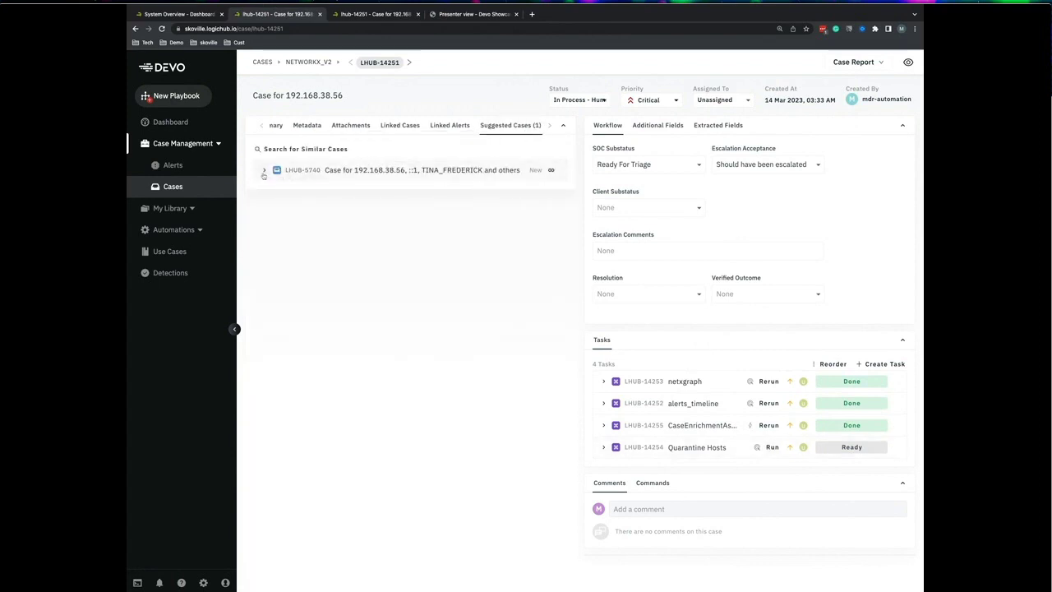
pyautogui.click(264, 171)
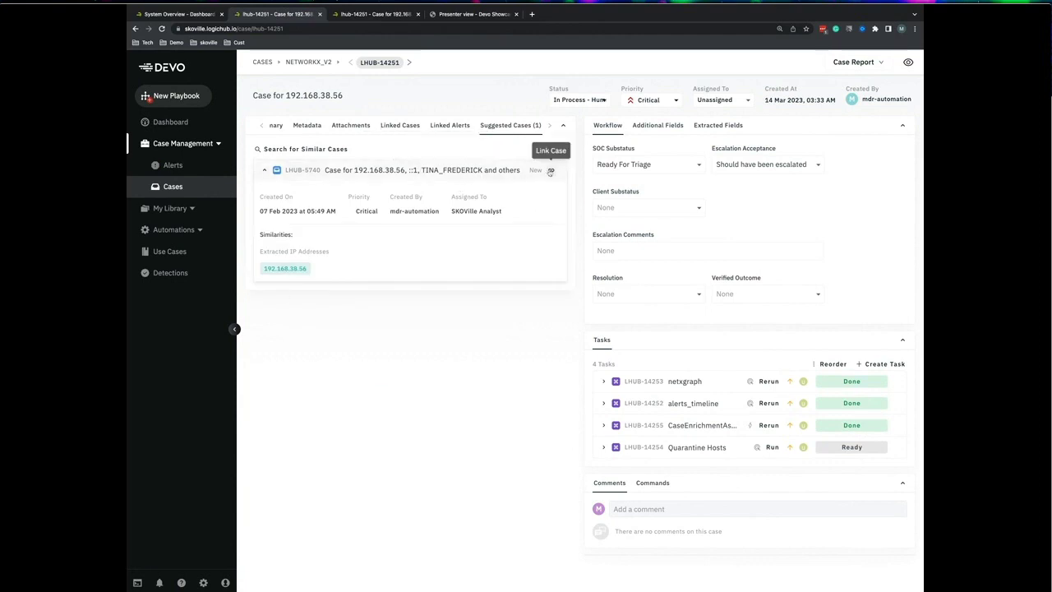
# Link the suggested similar case LHUB-5740 to the current case and check it among the linked cases.
pyautogui.click(549, 171)
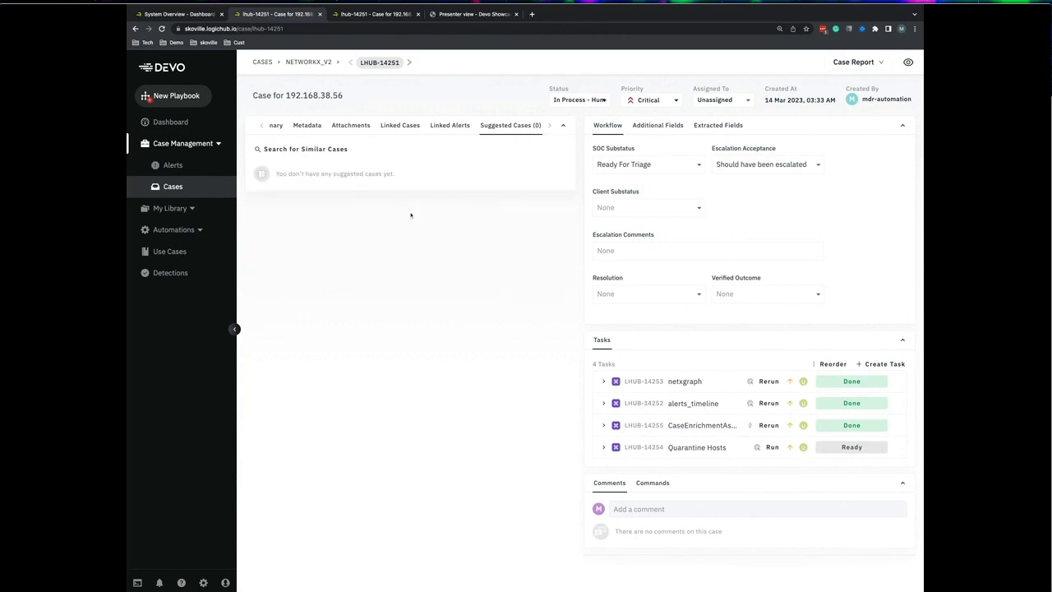
pyautogui.click(400, 125)
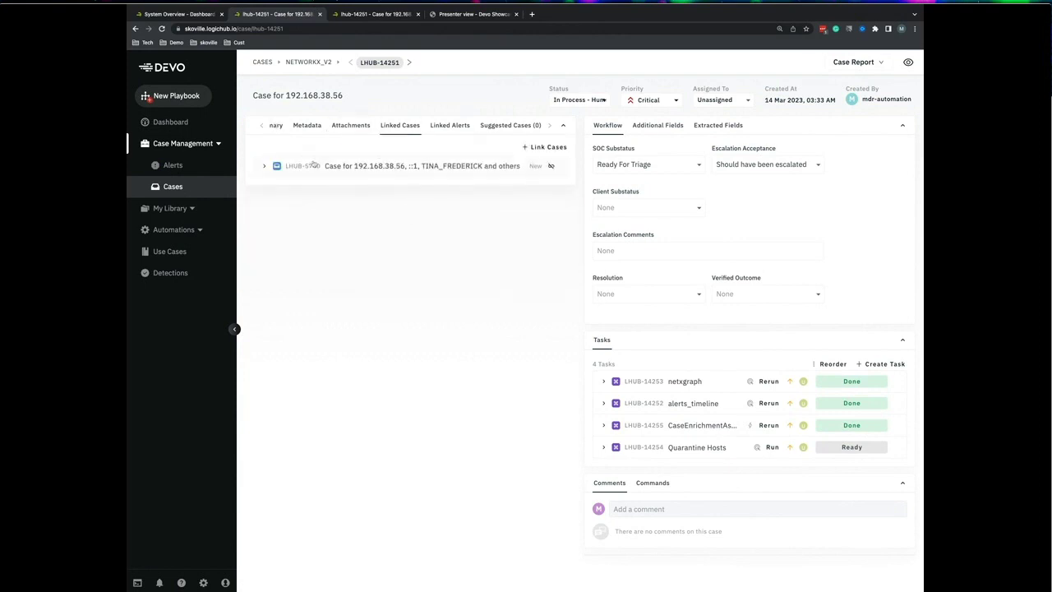
pyautogui.click(261, 125)
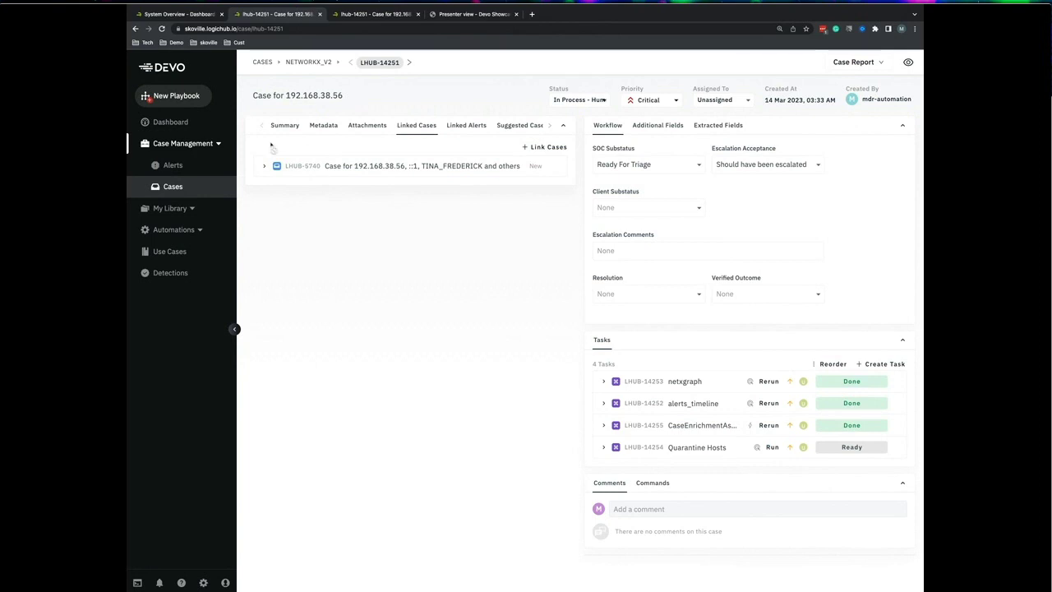
# Expand linked case LHUB-5740, open it in full and read through its summary of users, IP addresses, alerts and reasons.
pyautogui.click(359, 167)
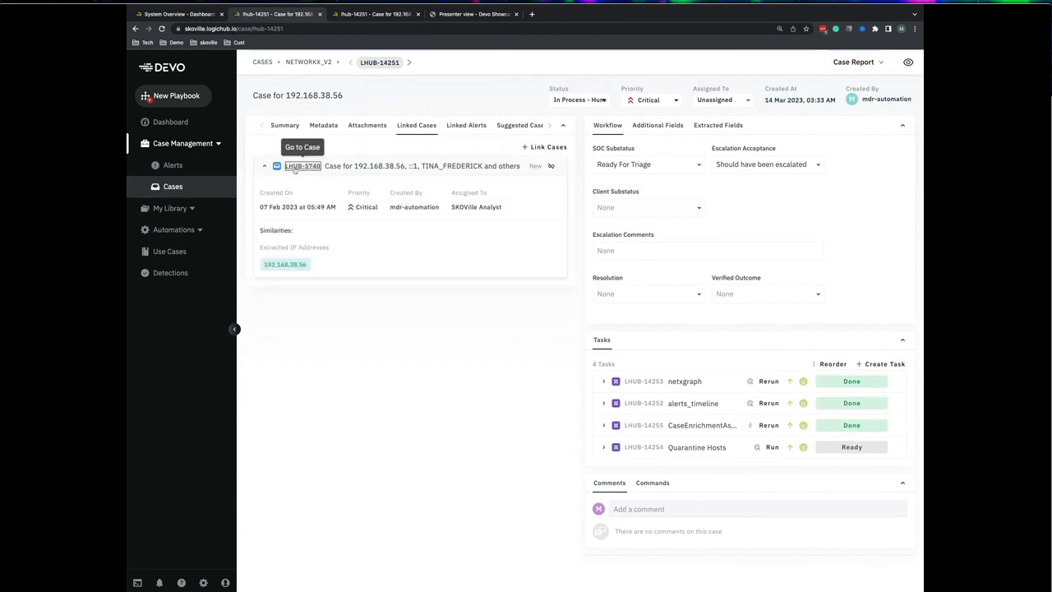
pyautogui.click(301, 166)
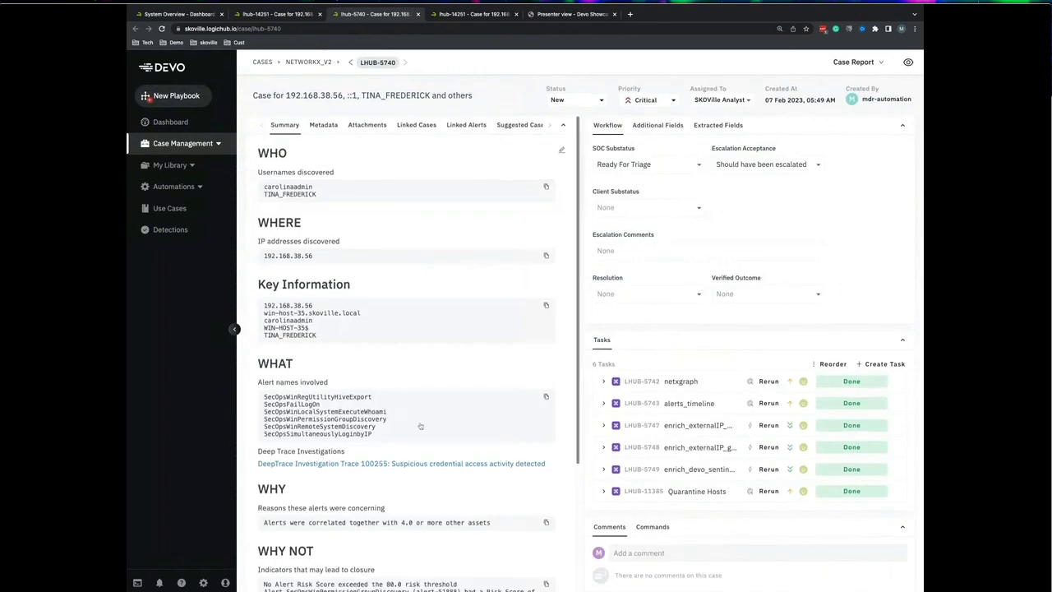
pyautogui.scroll(-3, 417, 428)
pyautogui.scroll(4, 416, 430)
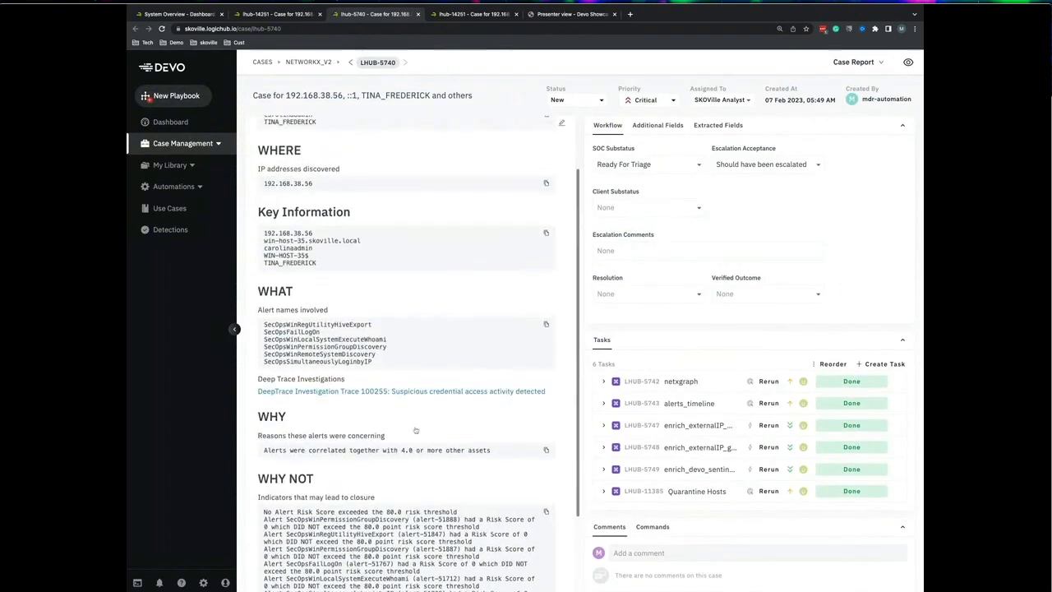